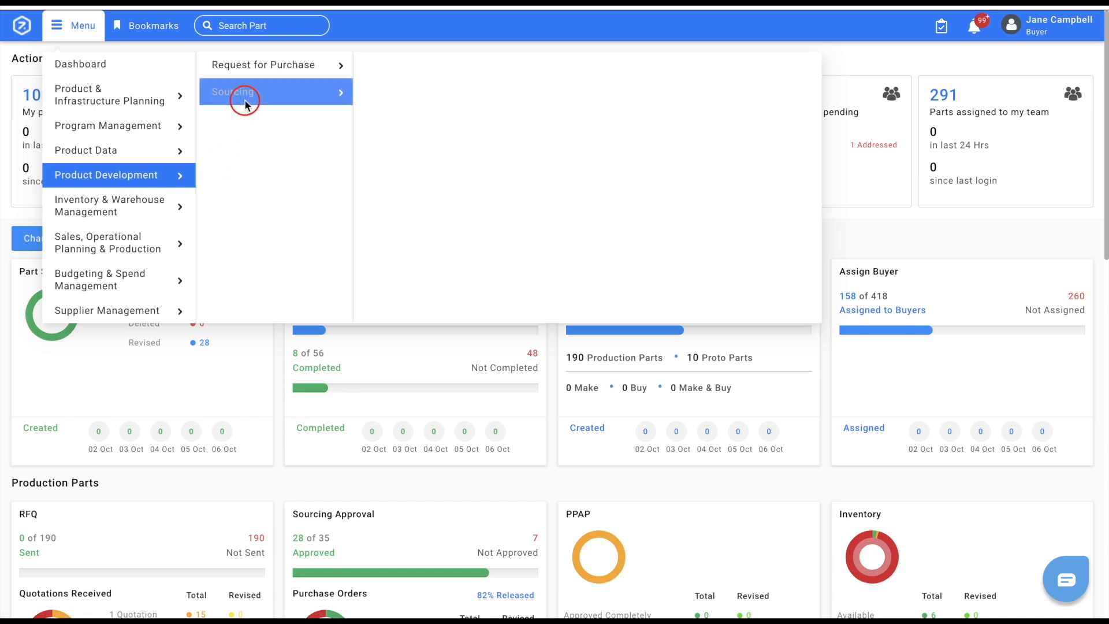
Start creating a new blanket release and choose Tenneco as the supplier.
mouse_move(408, 223)
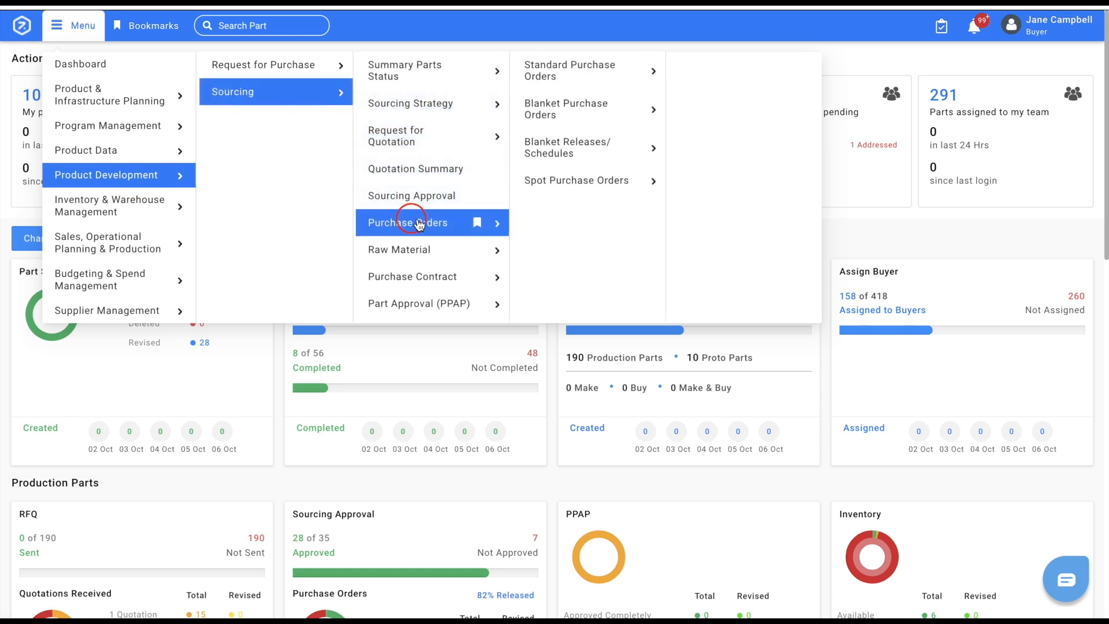
mouse_move(560, 155)
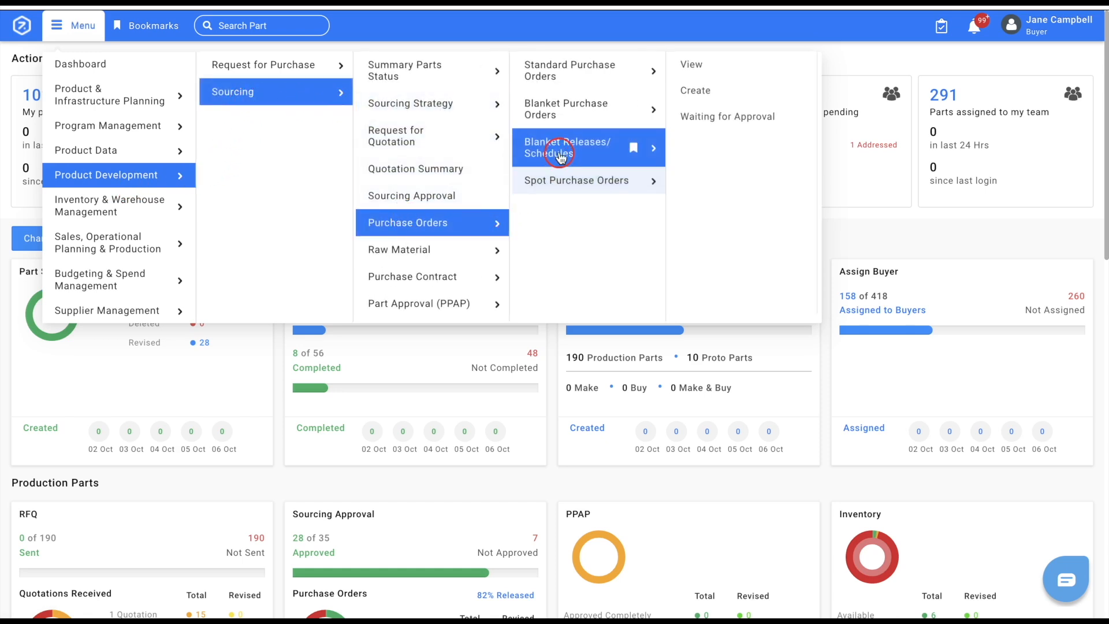
click(719, 92)
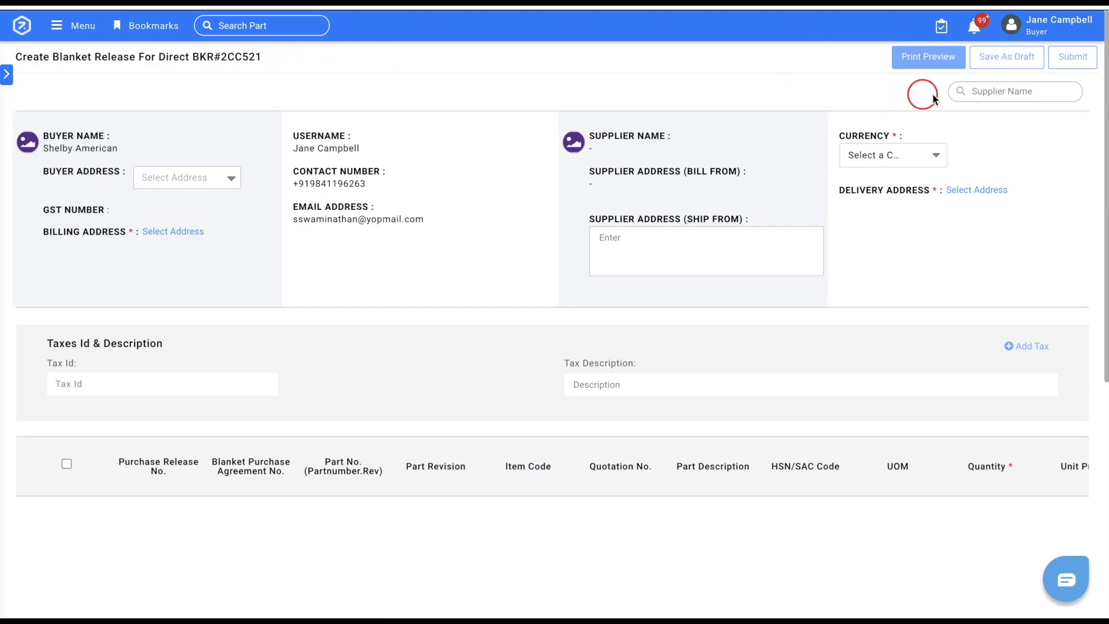
click(974, 92)
text(tenn)
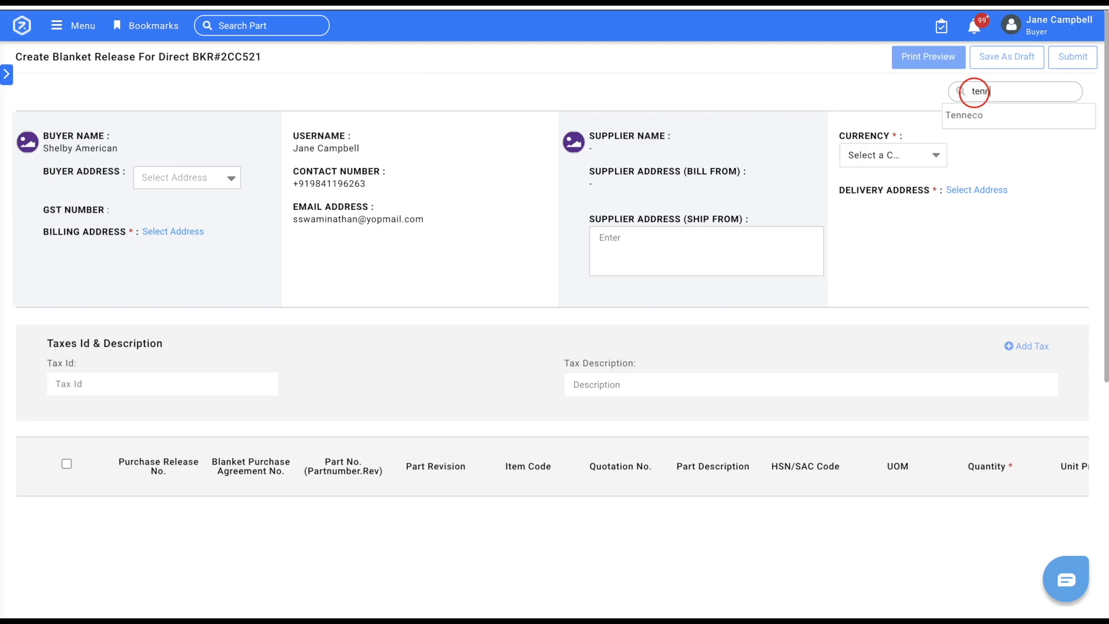
click(972, 127)
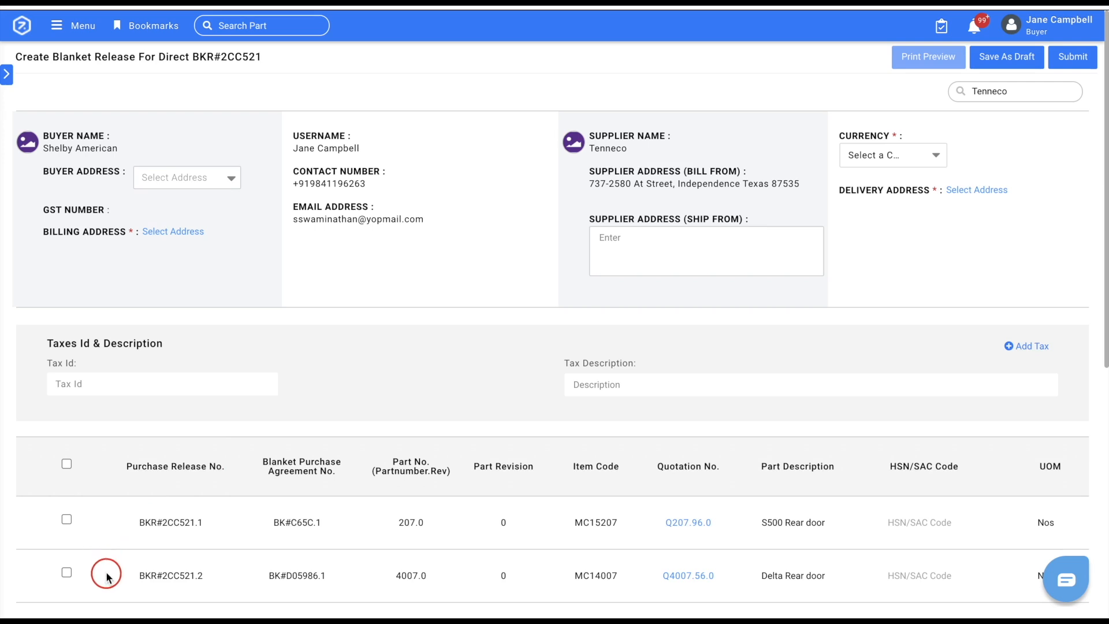
Set the billing address to the first listed address, location ID 123.
click(173, 237)
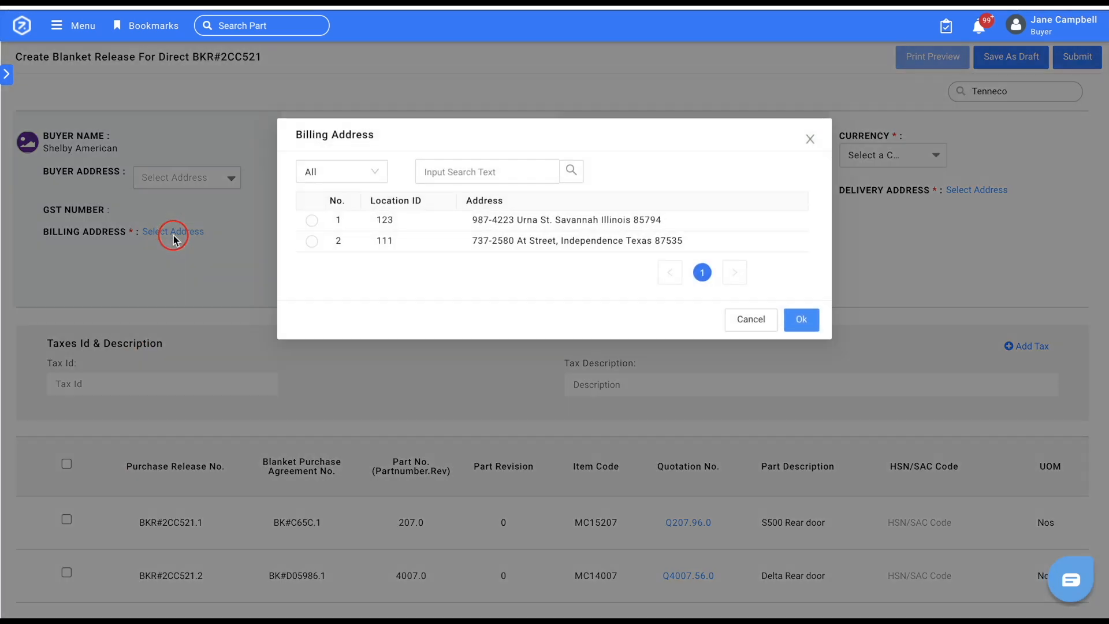
click(311, 224)
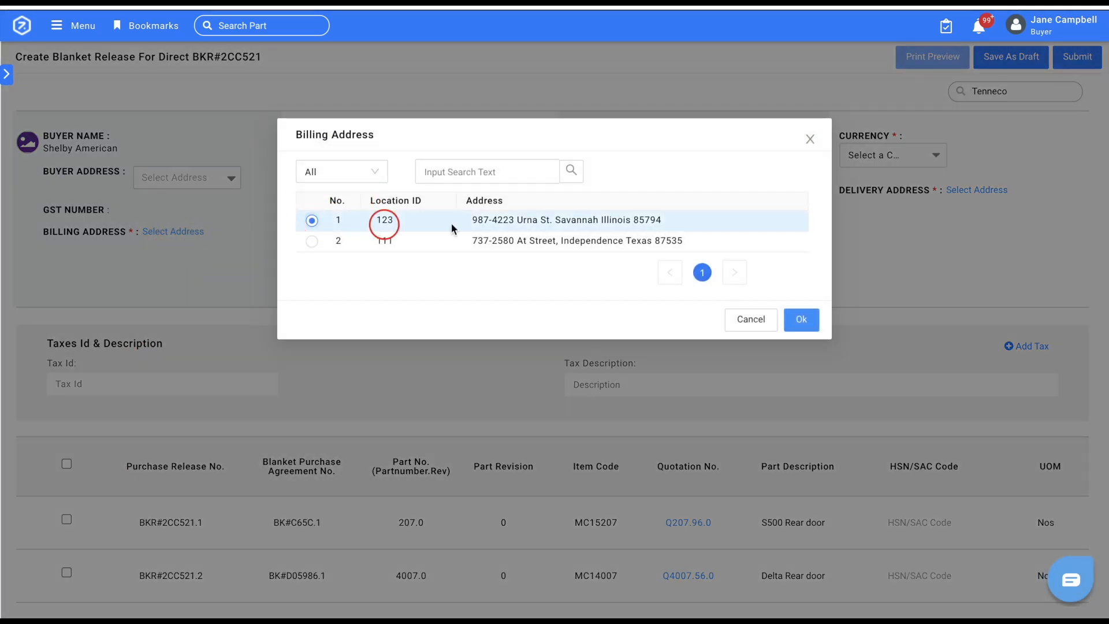
click(799, 319)
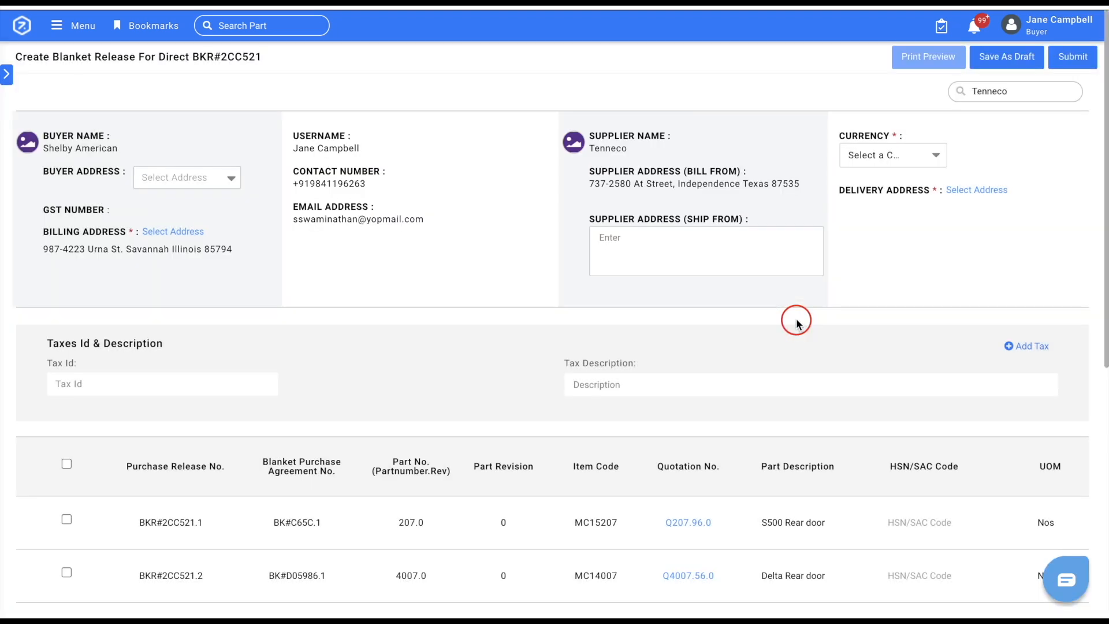
Set the currency to USD and the delivery address to location ID 123.
click(862, 154)
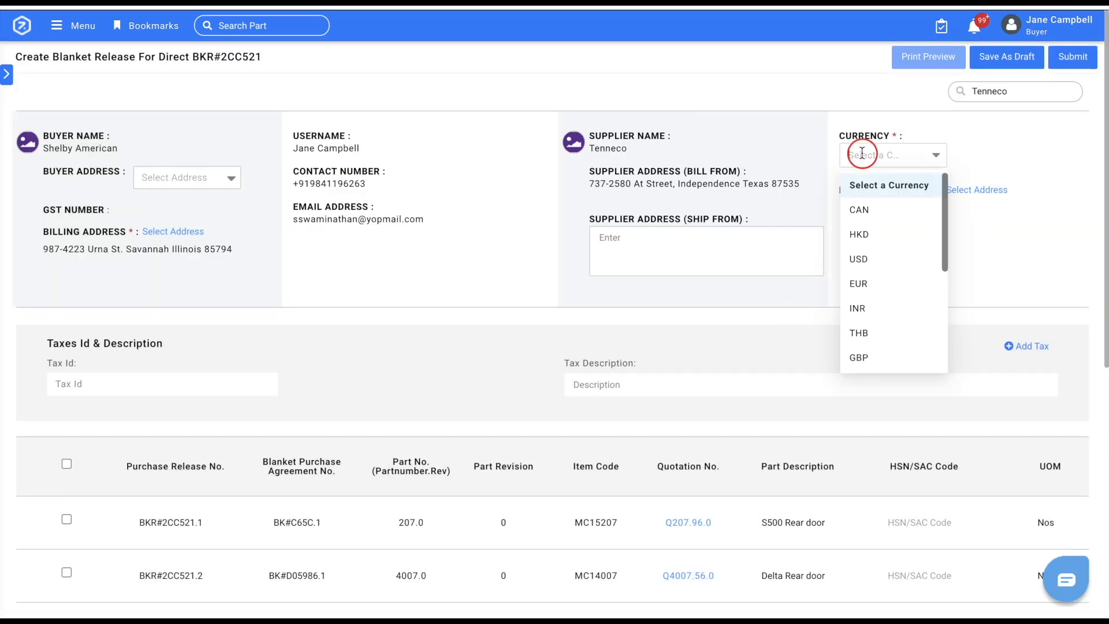
click(867, 260)
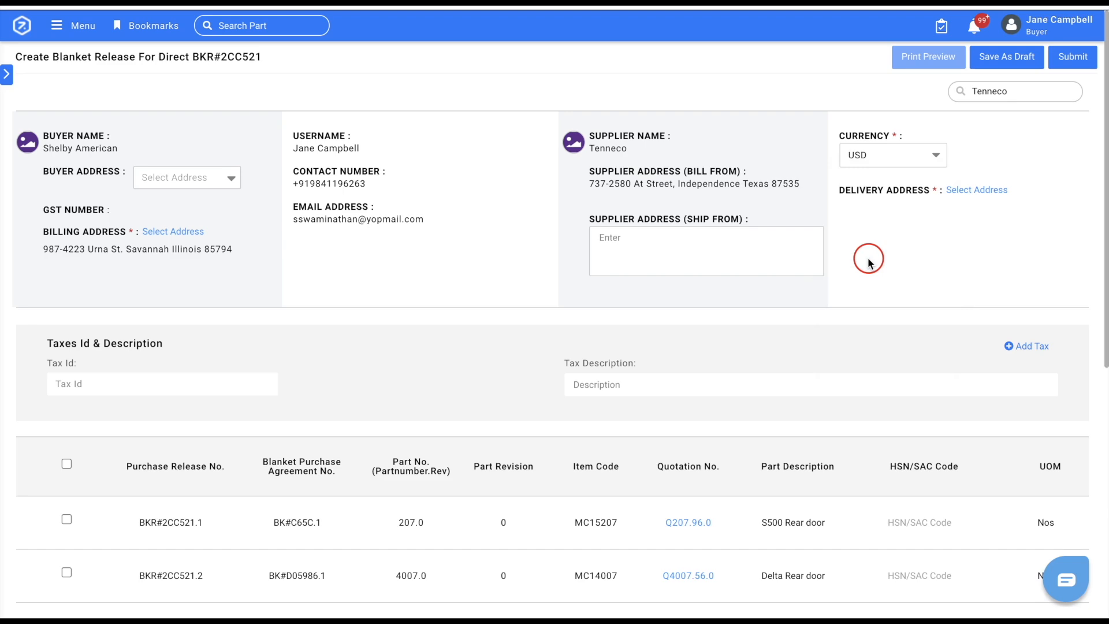
click(986, 190)
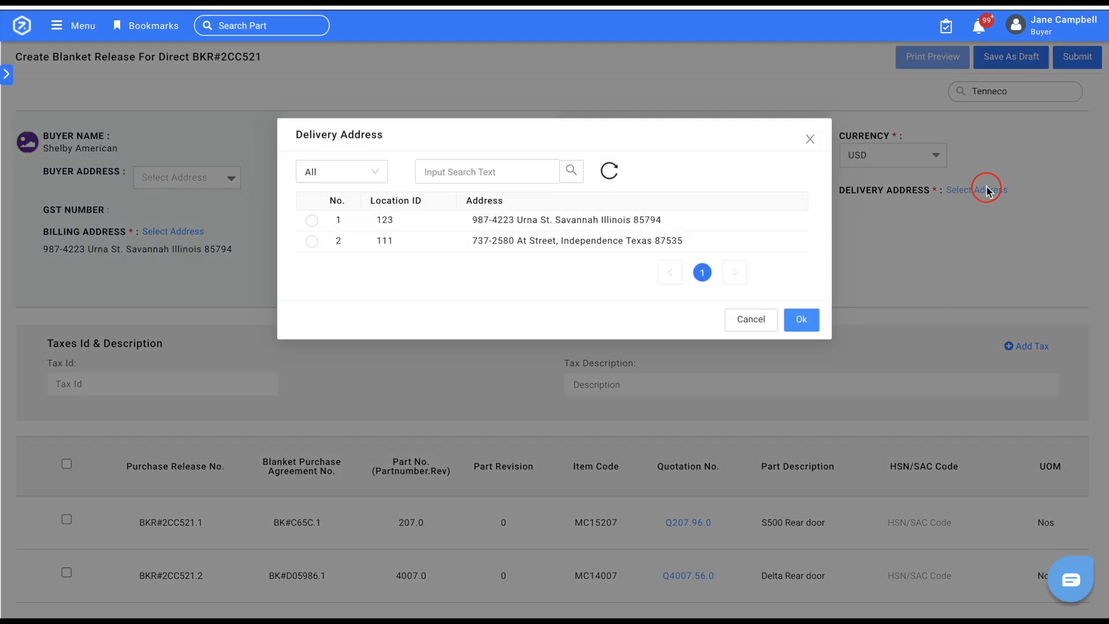
click(312, 221)
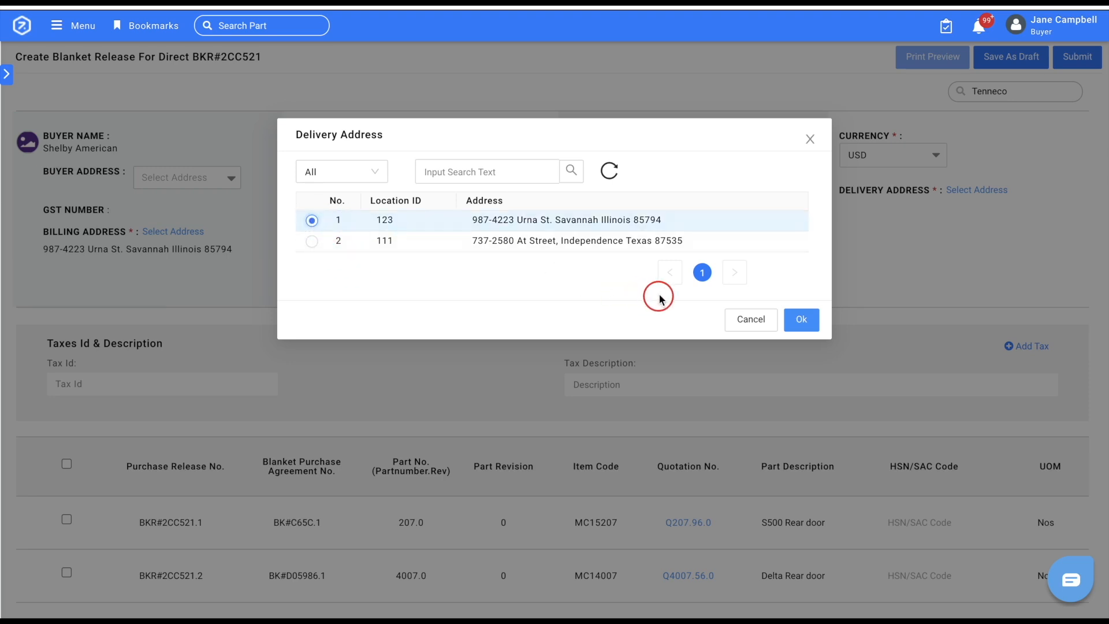
click(800, 321)
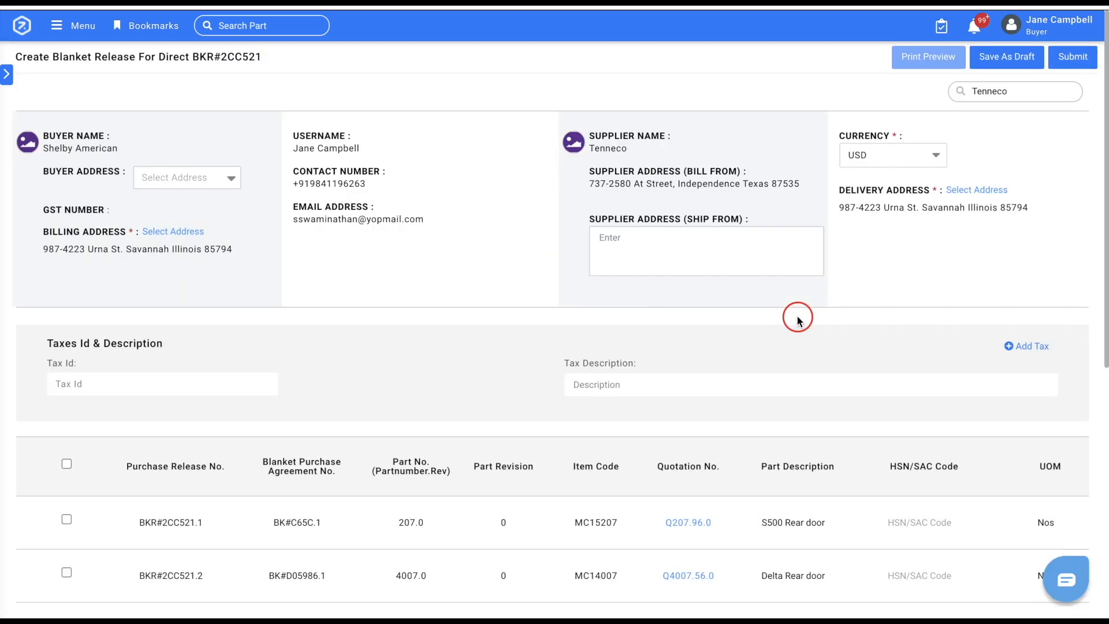
Enter the tax ID and set the tax description to "Sales tax".
click(215, 383)
key(Tab)
text(Sales tax)
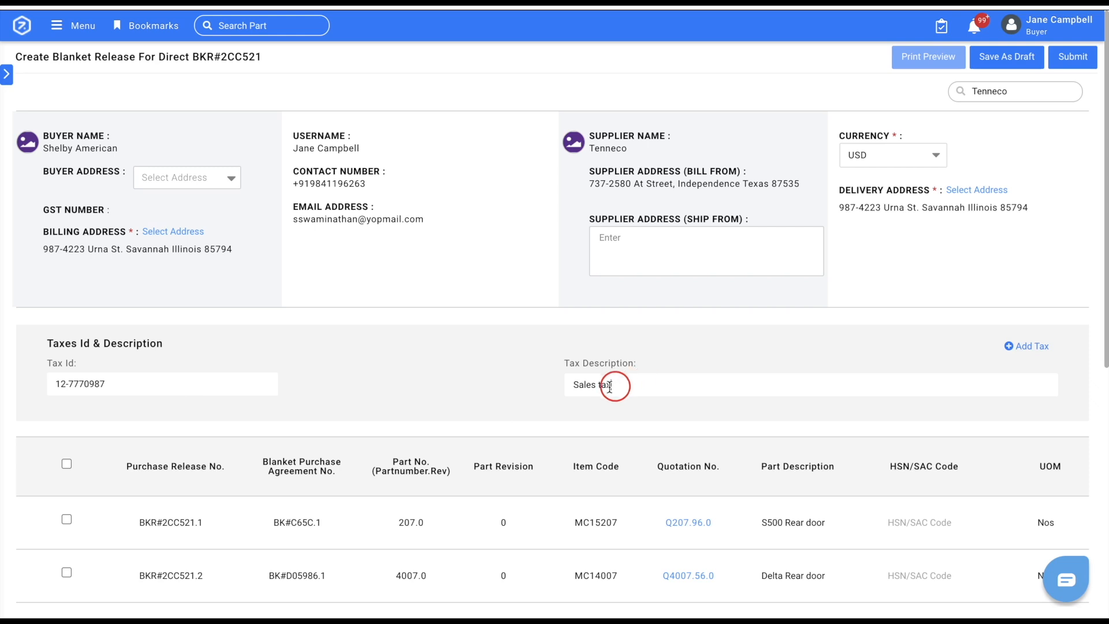
Include the Delta Rear door line in the release and set its quantity to 3.
click(67, 573)
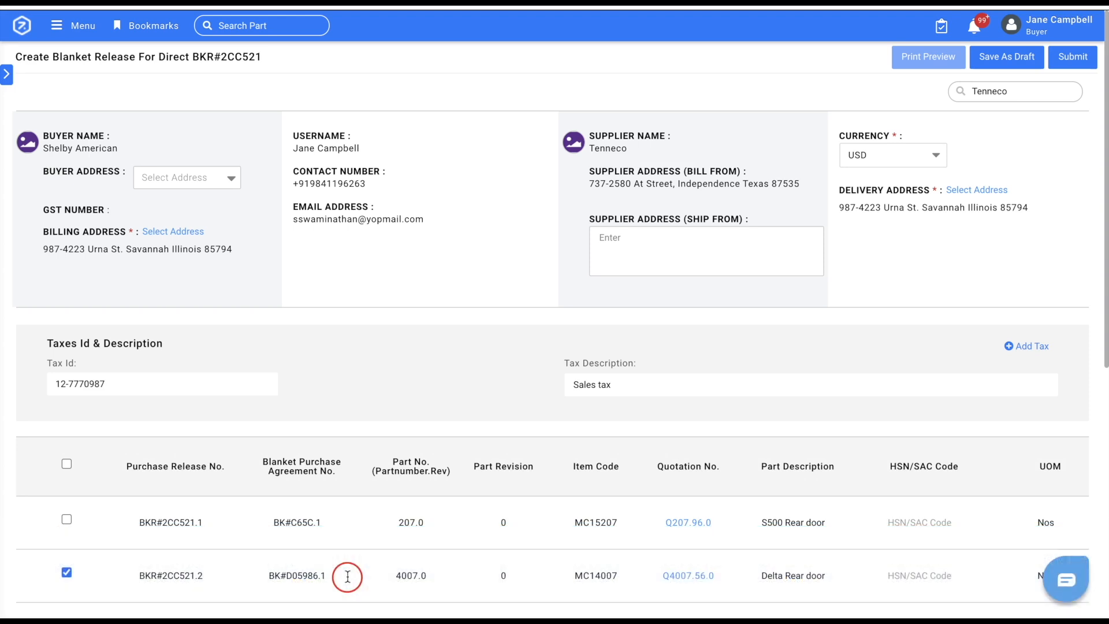
scroll(348, 578, right, 7)
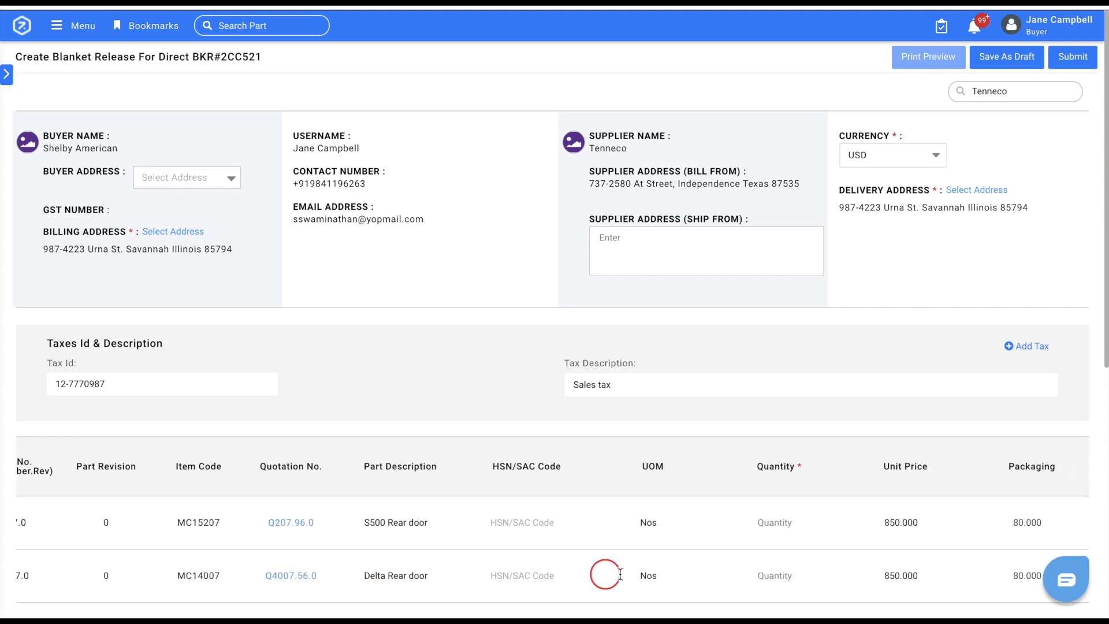
click(778, 569)
text(3)
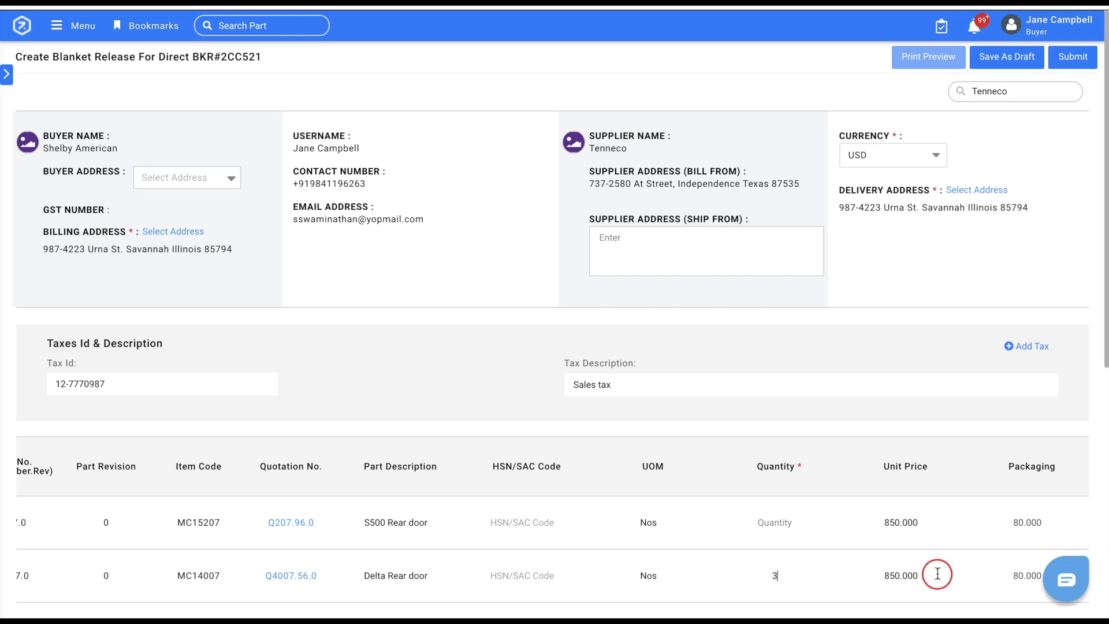
Set the Delta Rear door line's sales tax to 4% and its target delivery date to 05 Nov 2021.
scroll(937, 573, right, 6)
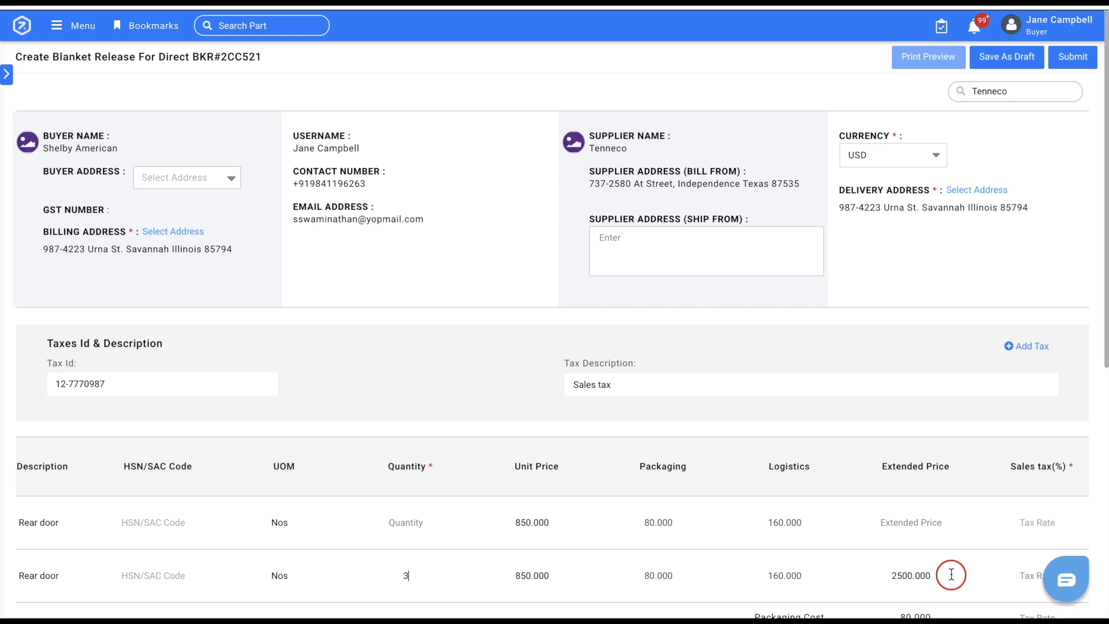
scroll(950, 574, right, 1)
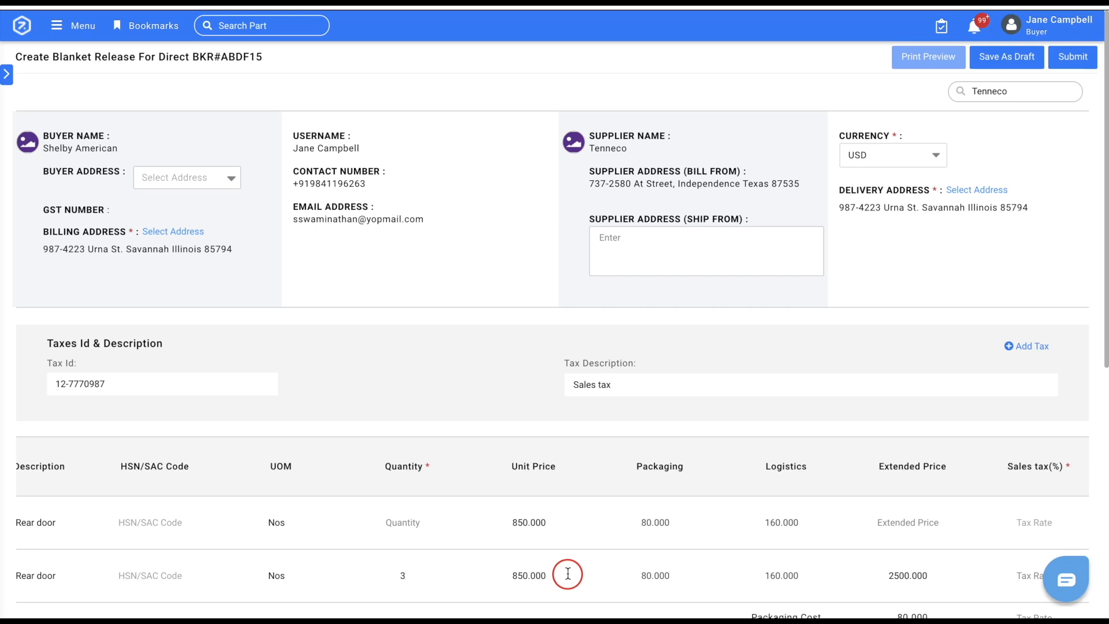
scroll(567, 574, right, 10)
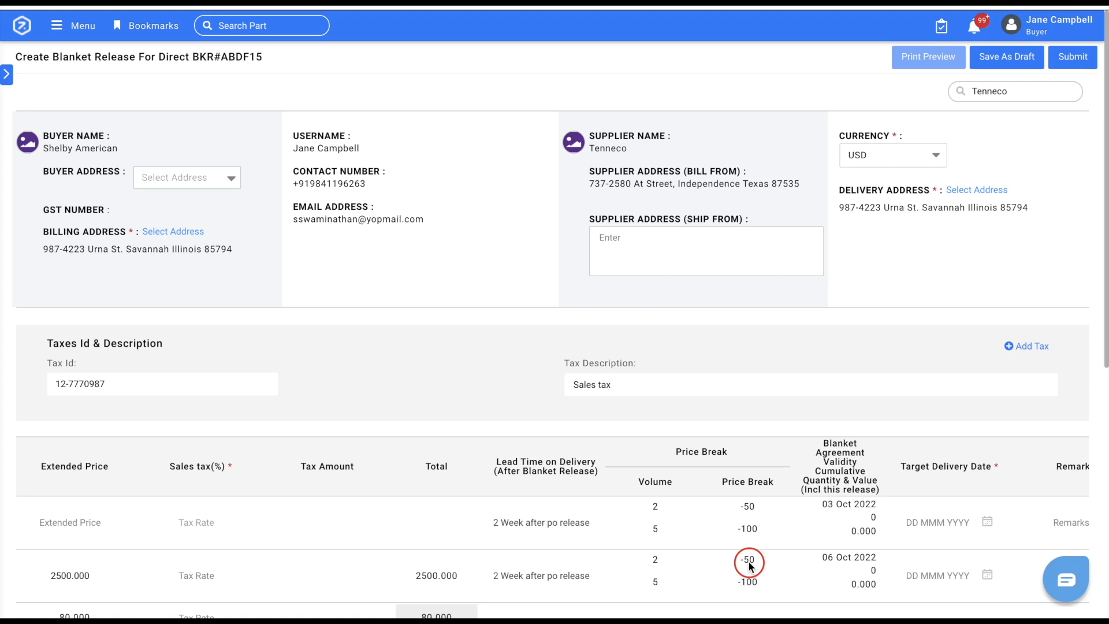
scroll(751, 562, down, 2)
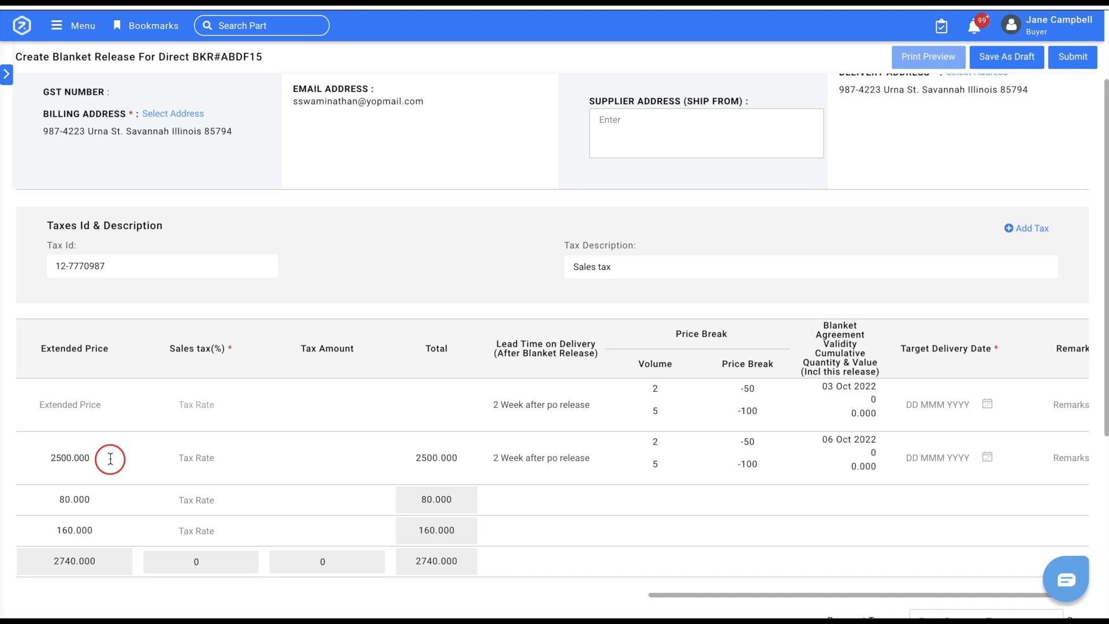
click(190, 455)
text(4)
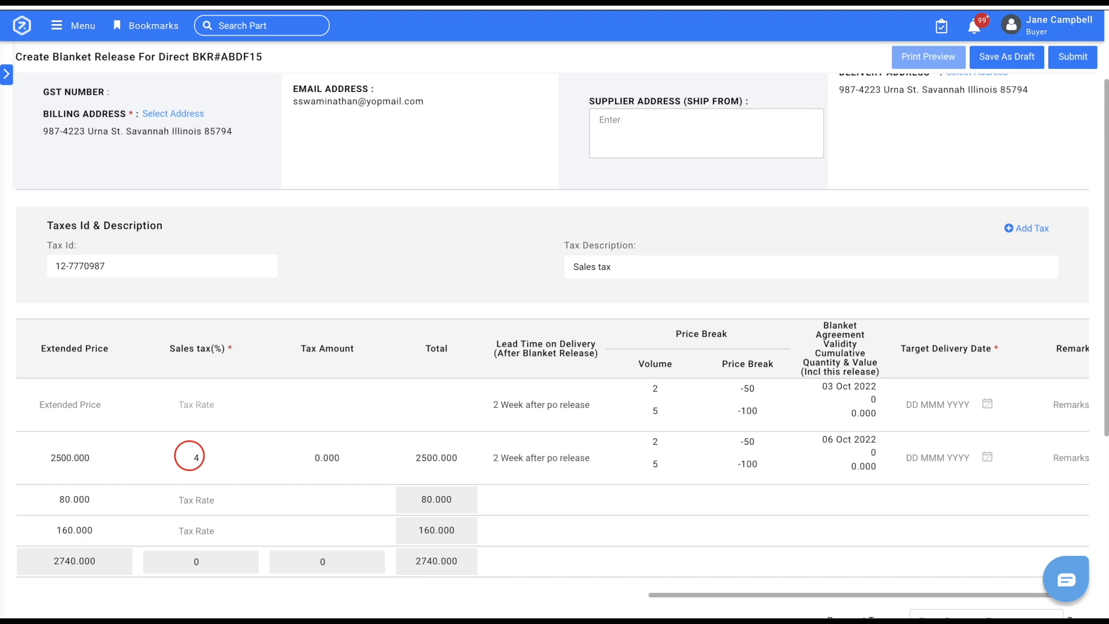
click(357, 458)
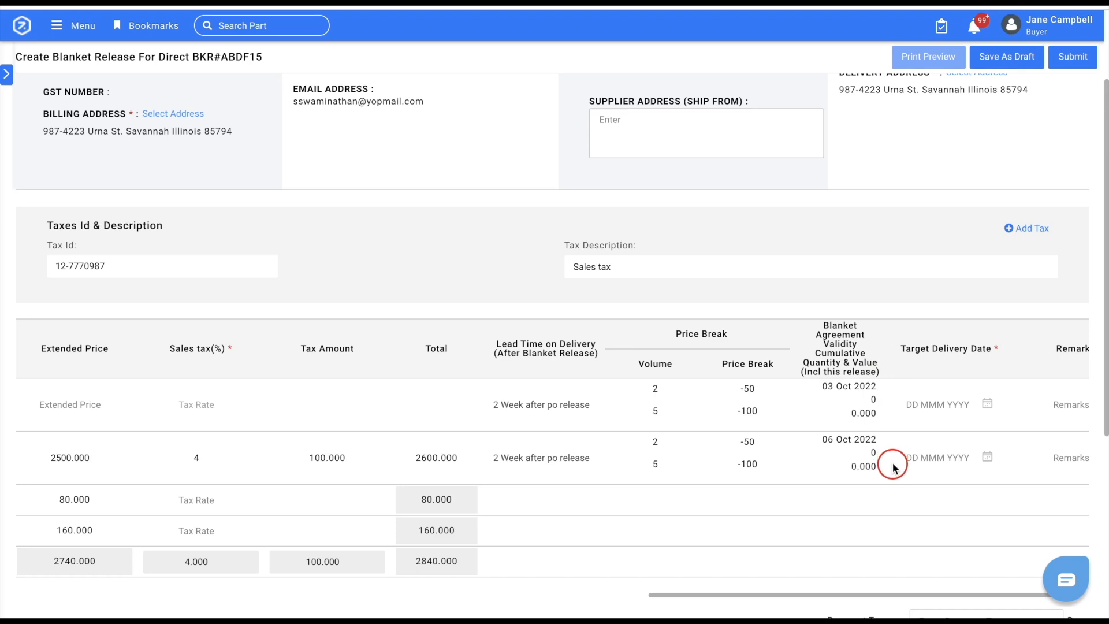
click(987, 458)
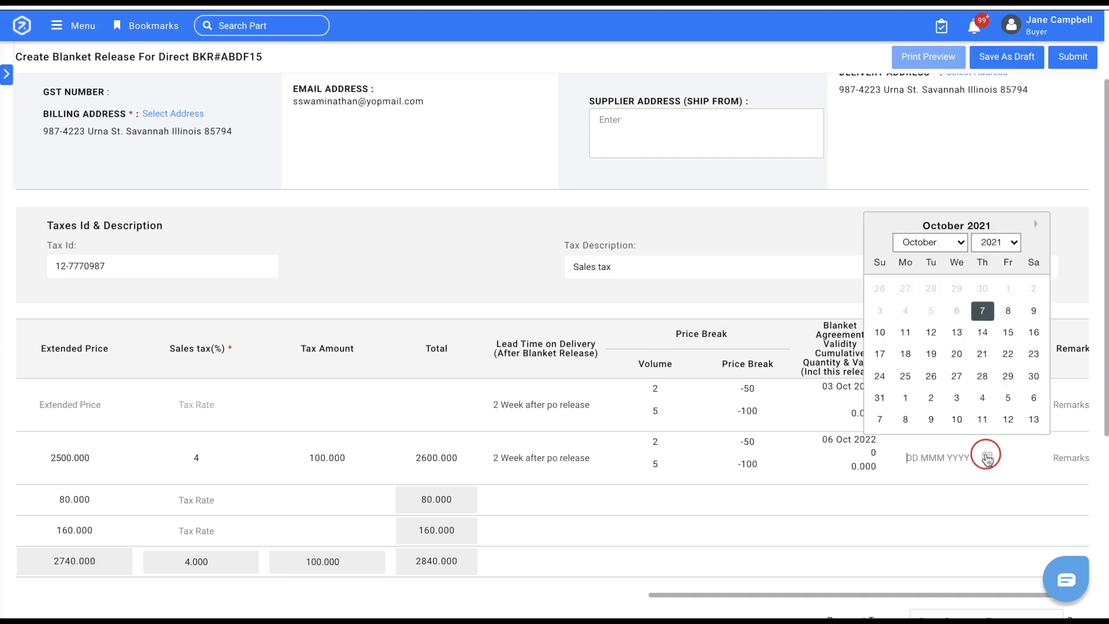
click(1008, 399)
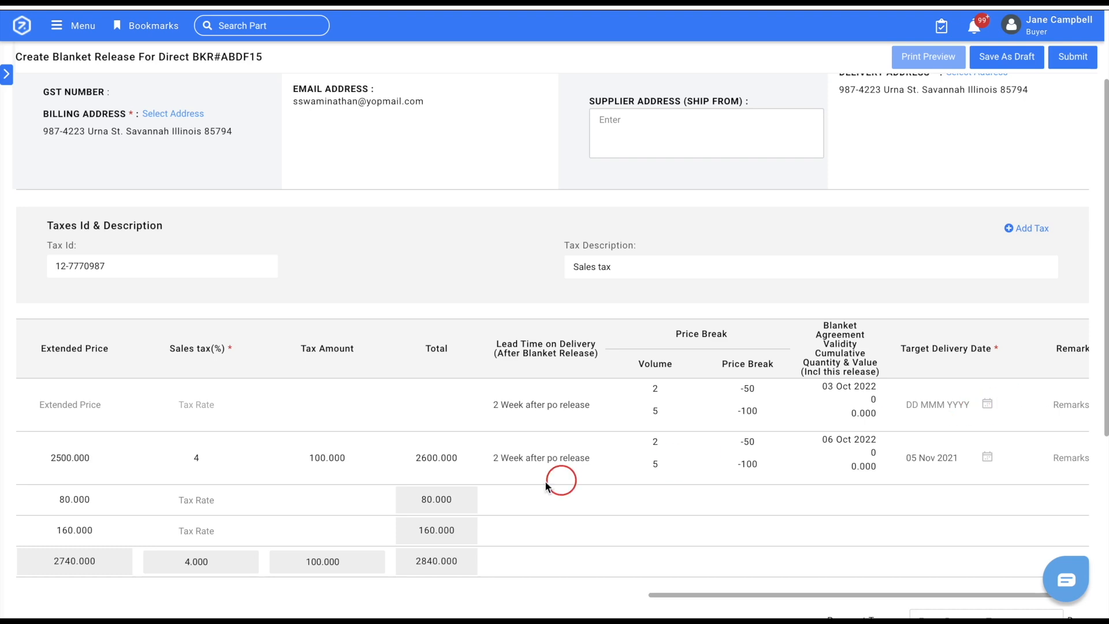
Set the payment terms of the release to 15 days.
scroll(517, 485, left, 5)
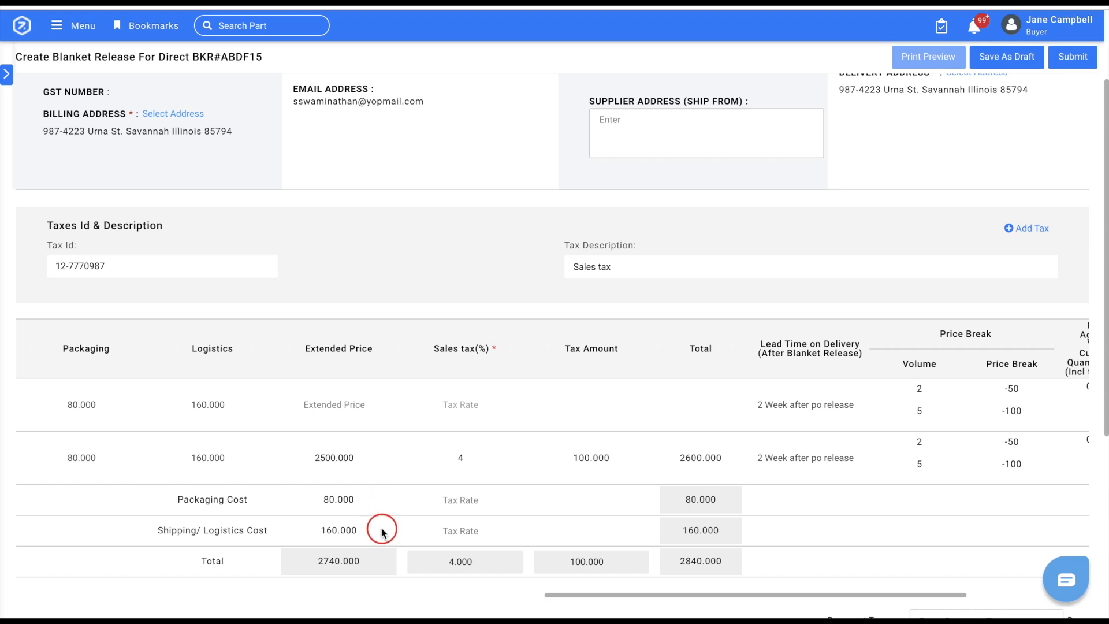
scroll(381, 529, down, 3)
click(936, 465)
text(15)
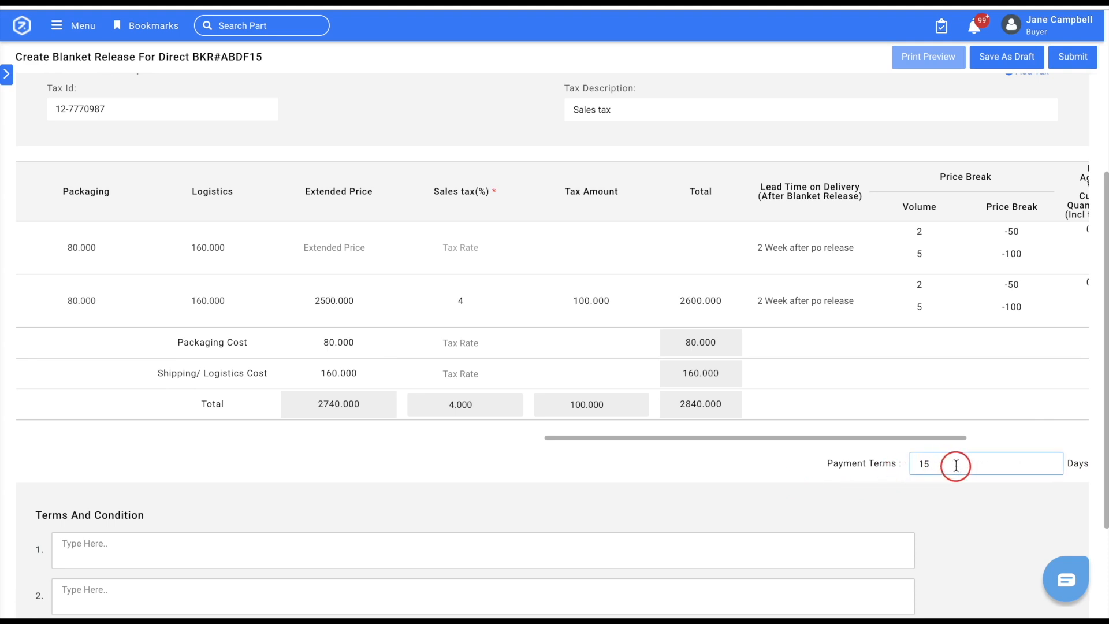
Add "On blanket release issue, 10% advance to be provided." as the first term and condition, and save the release as a draft.
key(Tab)
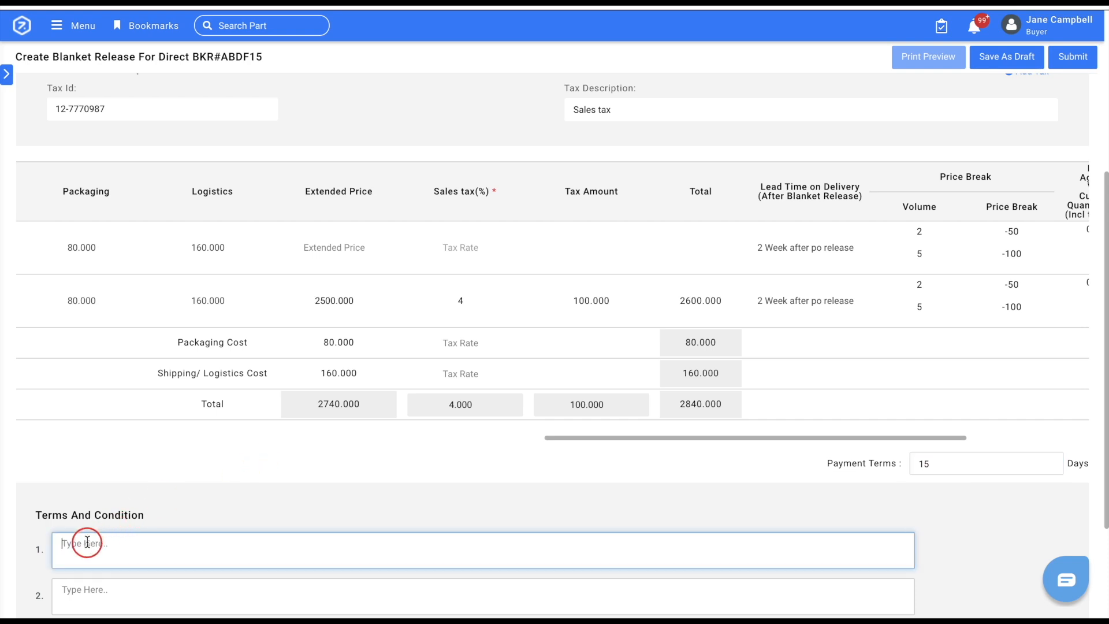
text(On blanket release issue, 10% advance to be provided.)
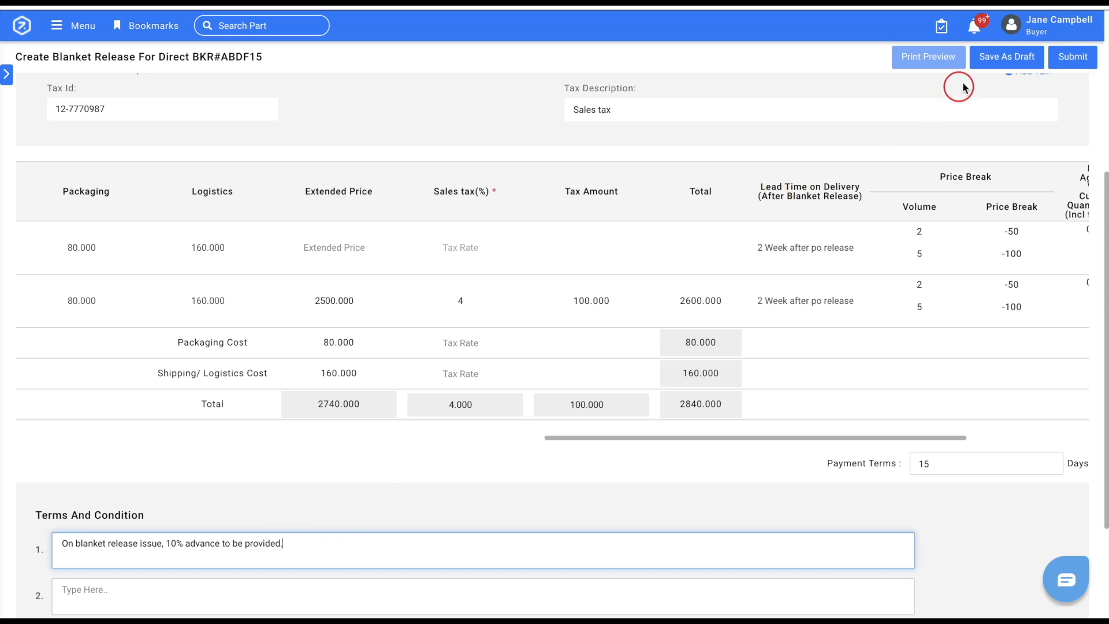
click(996, 63)
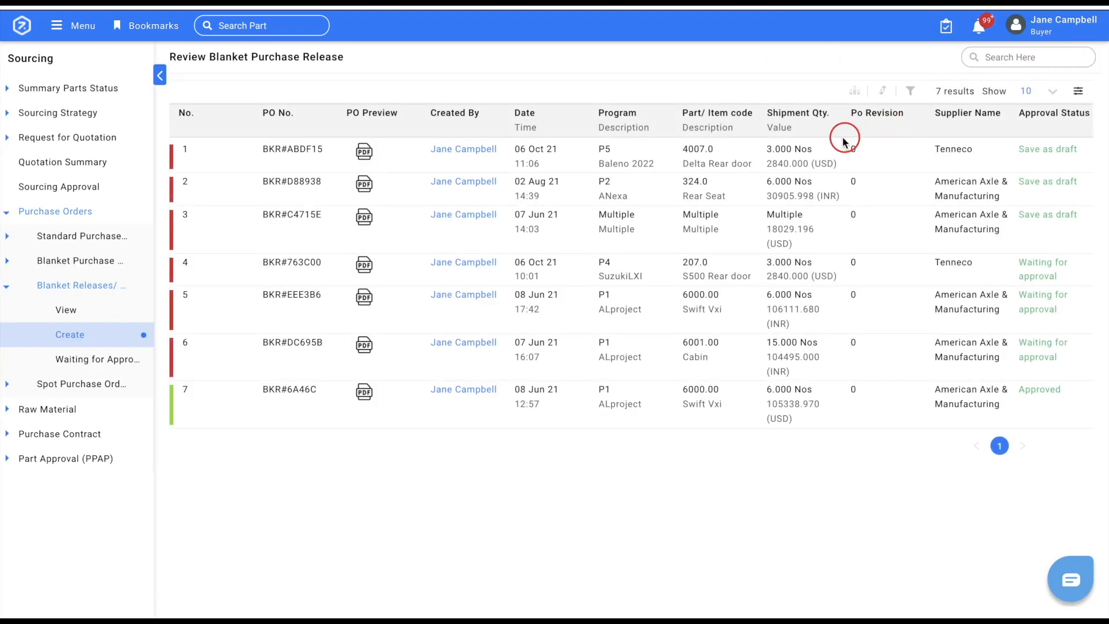
Open the saved Tenneco draft for the Delta Rear door in full and review its print preview.
click(829, 156)
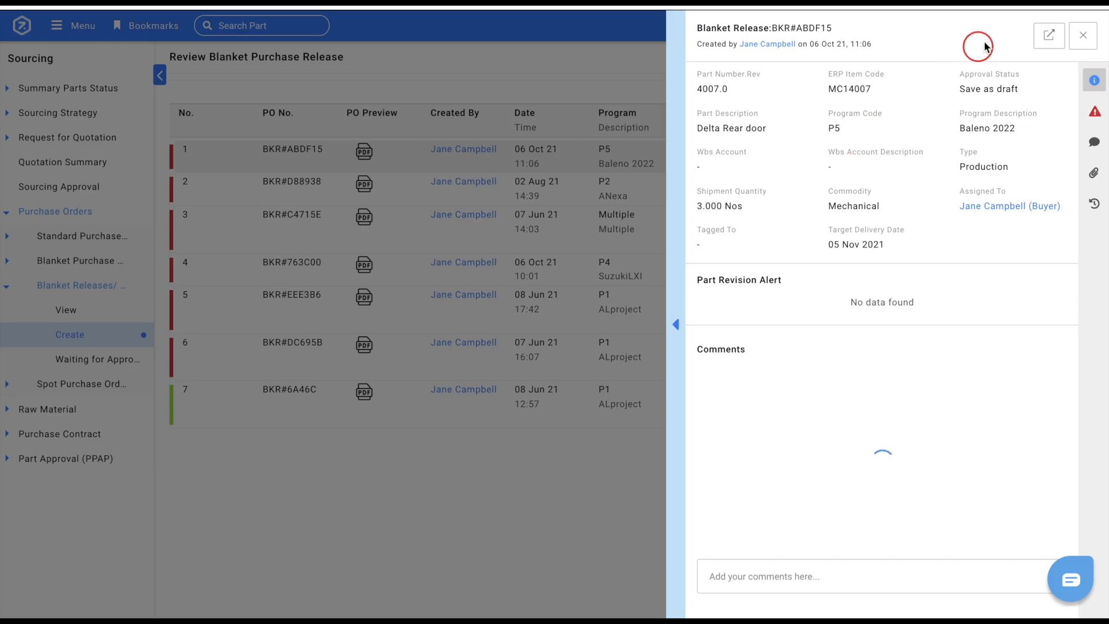
click(1048, 35)
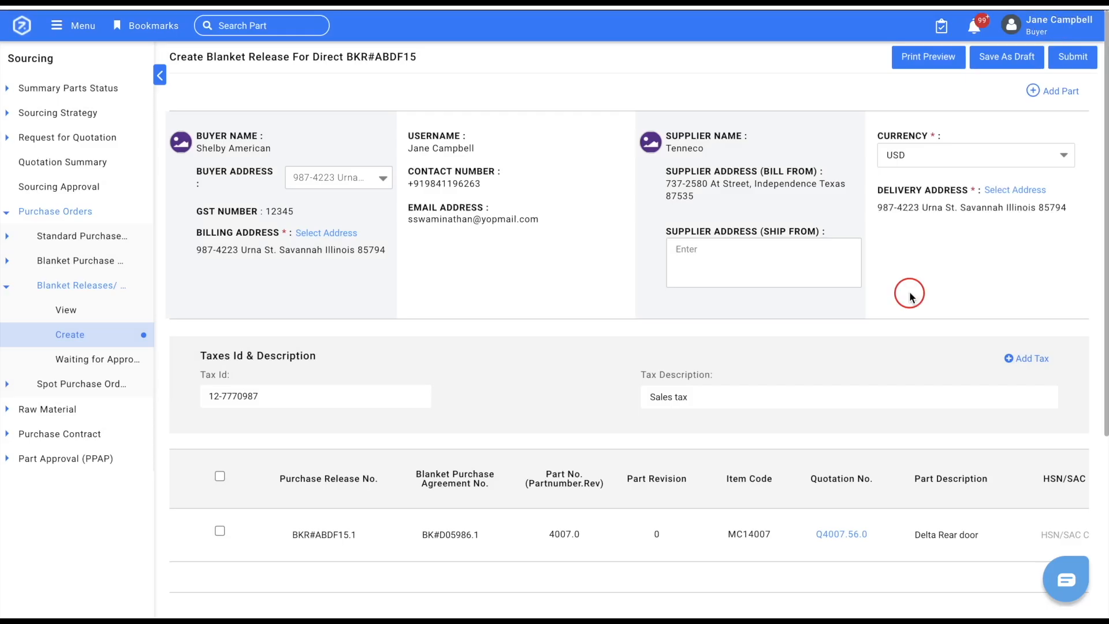
click(925, 58)
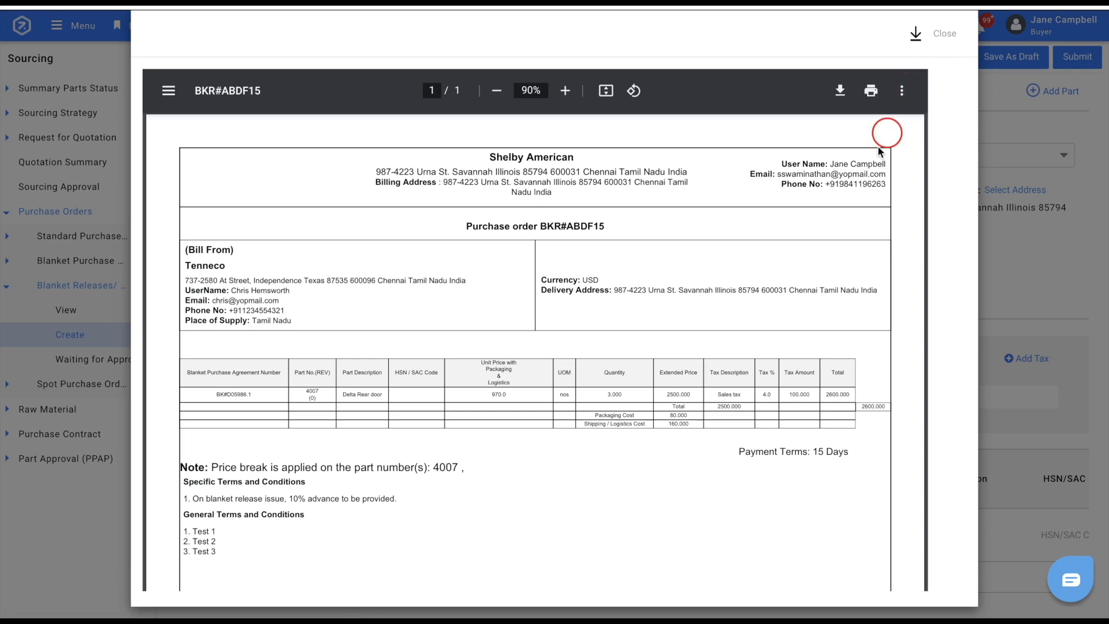
scroll(809, 349, down, 2)
scroll(810, 348, up, 2)
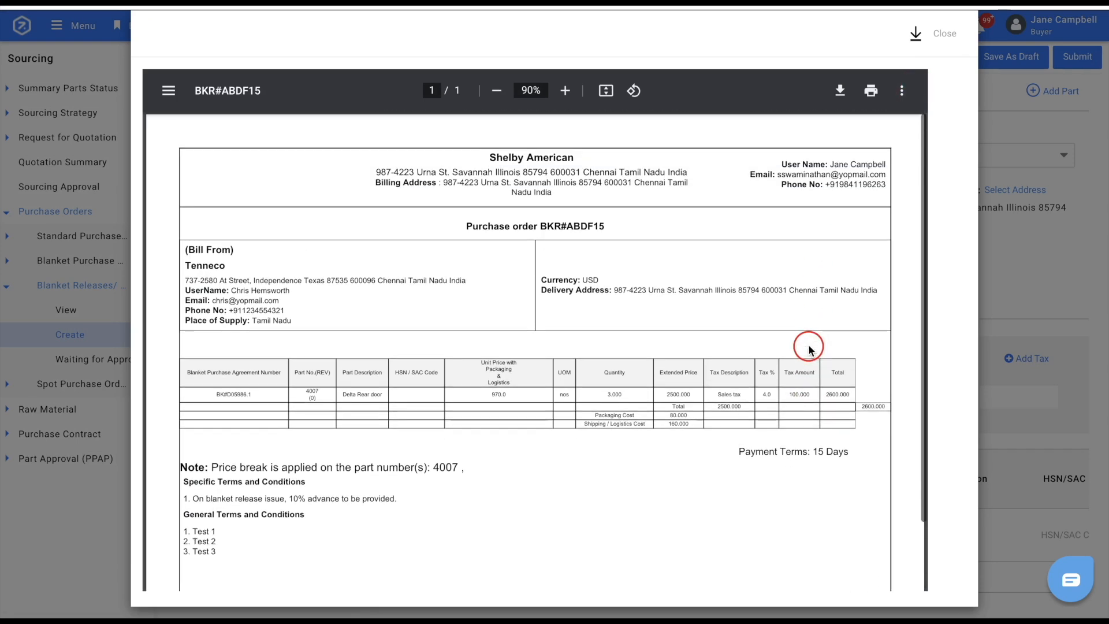
click(946, 36)
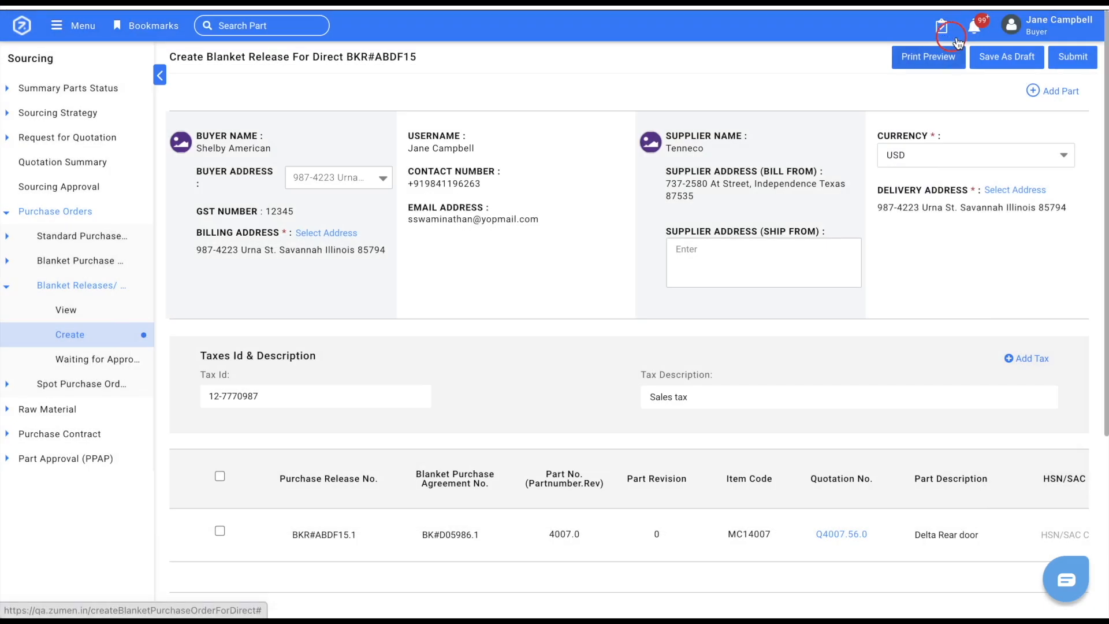
Select the Delta Rear door line in the draft and submit the blanket release for approval.
click(220, 530)
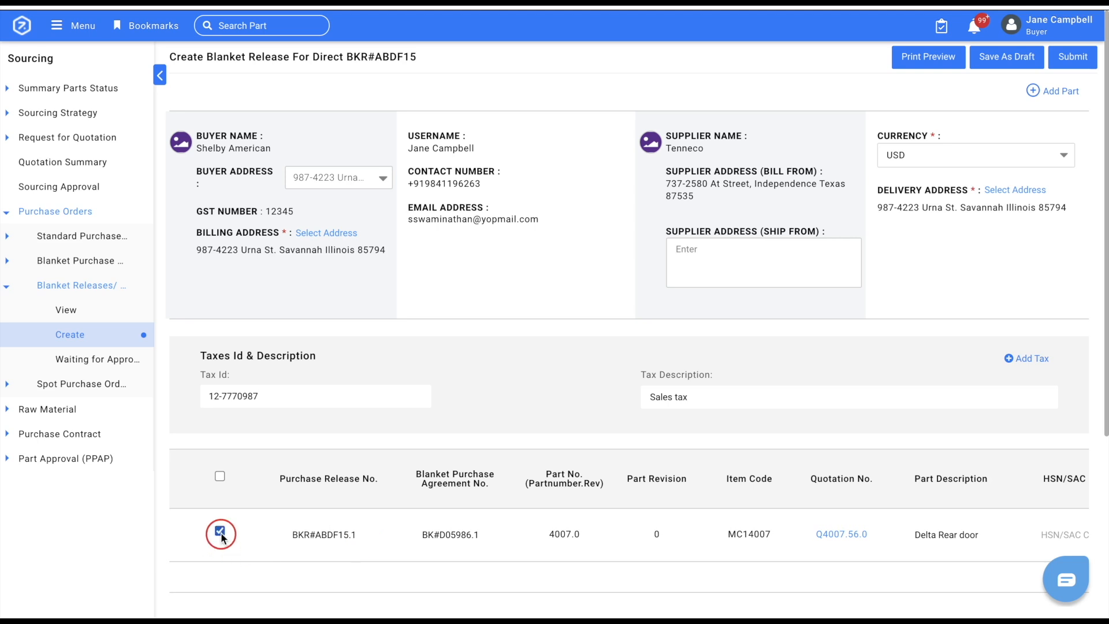
click(1069, 58)
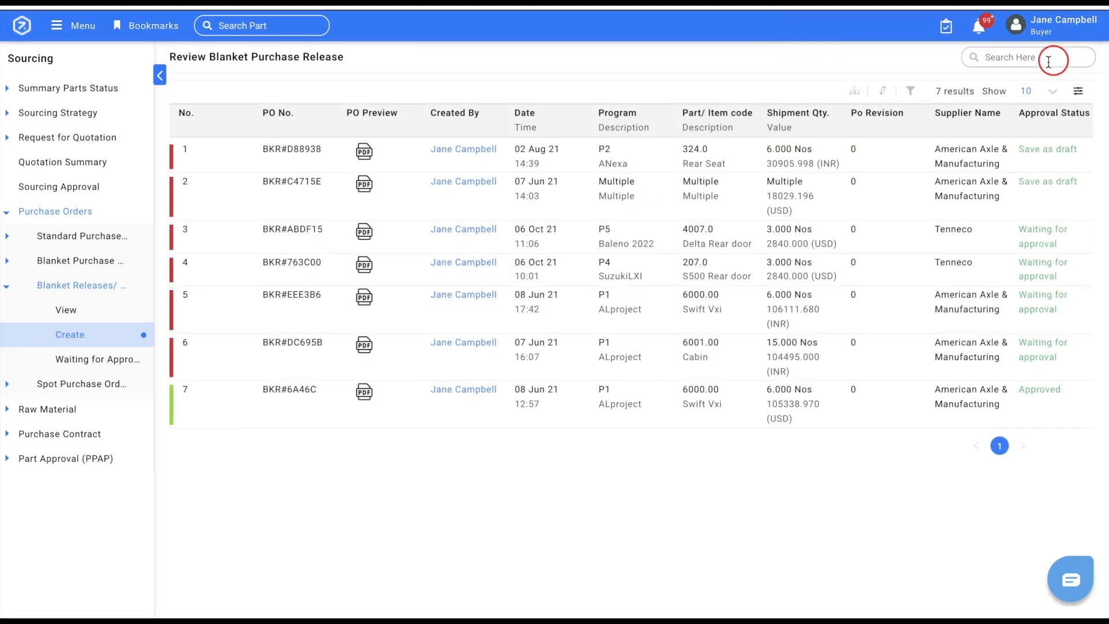
Open the submitted Delta Rear door release with its expanded document view and examine the approver section.
click(819, 233)
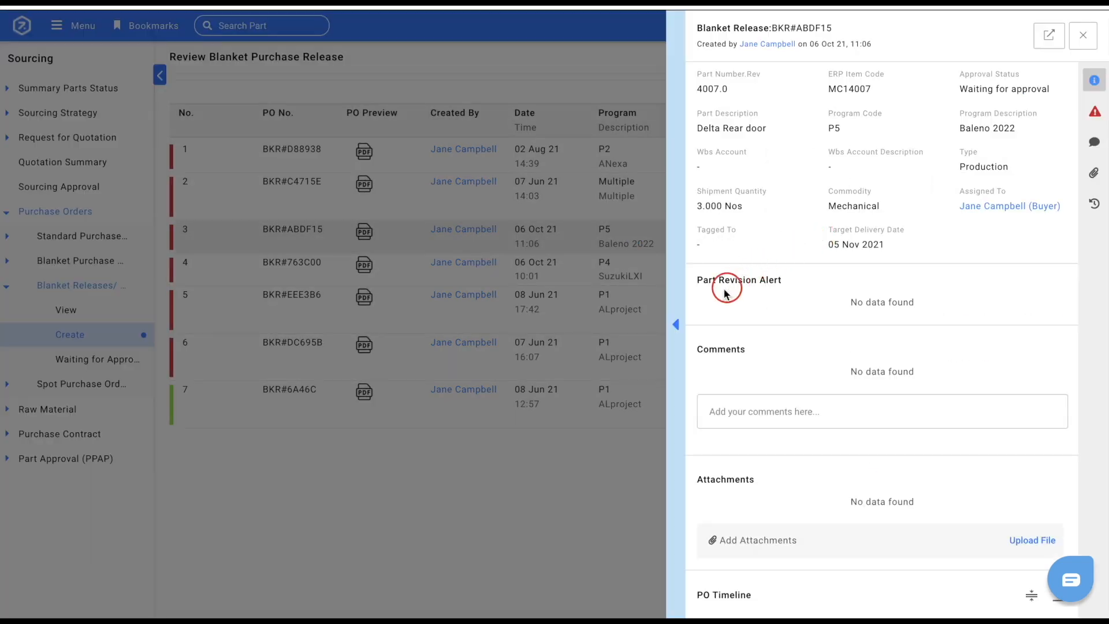
click(677, 322)
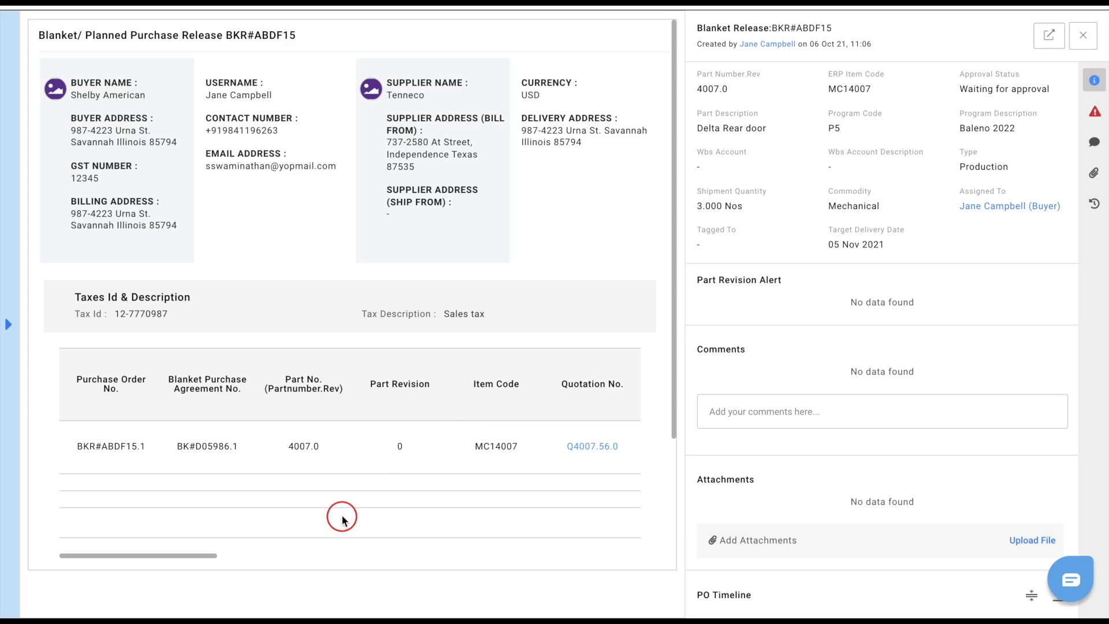
scroll(341, 514, down, 3)
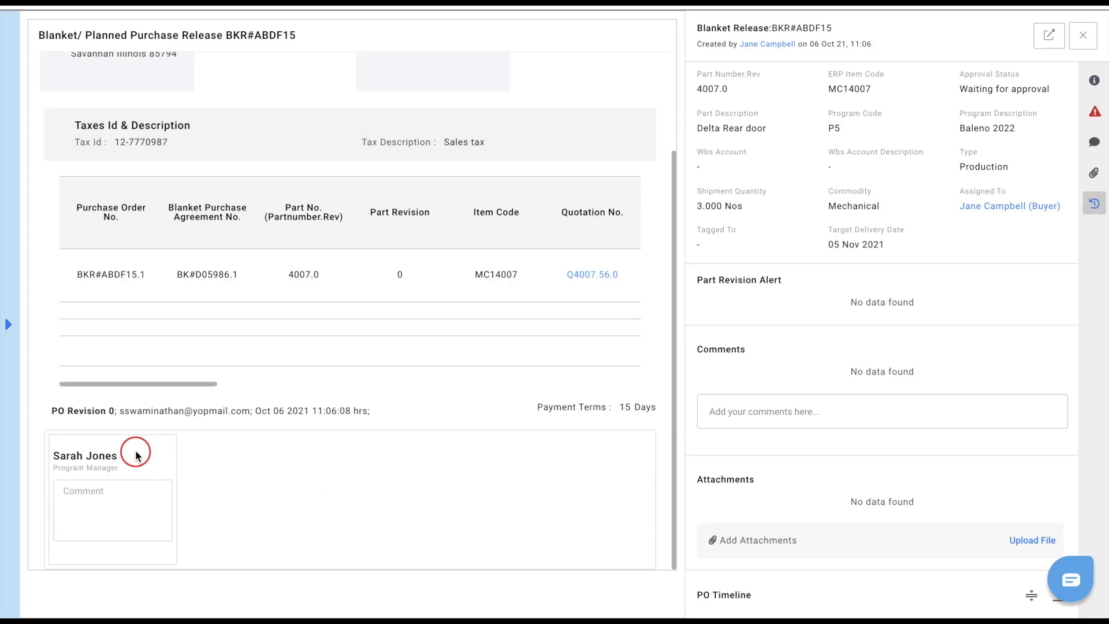